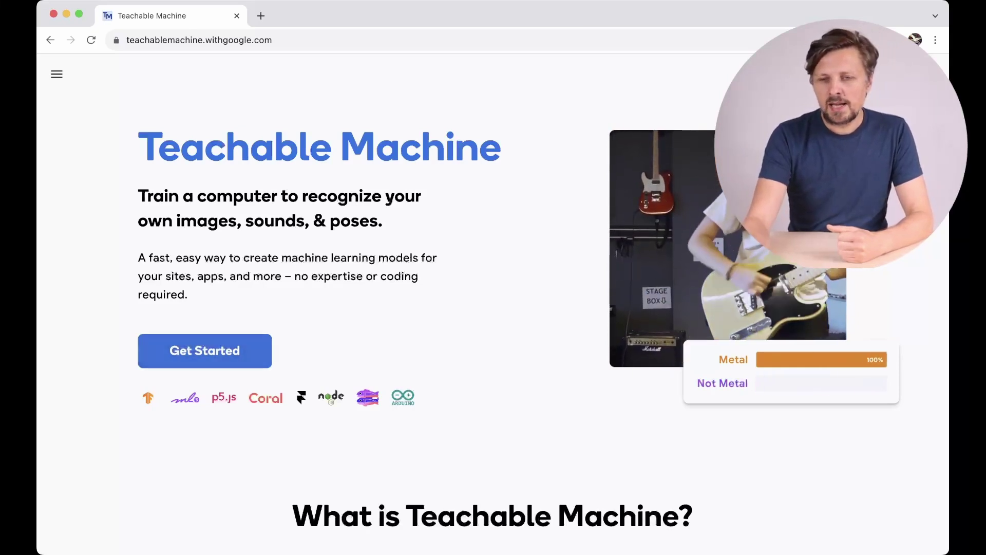
Start a new machine learning project from the Teachable Machine home page
click(205, 351)
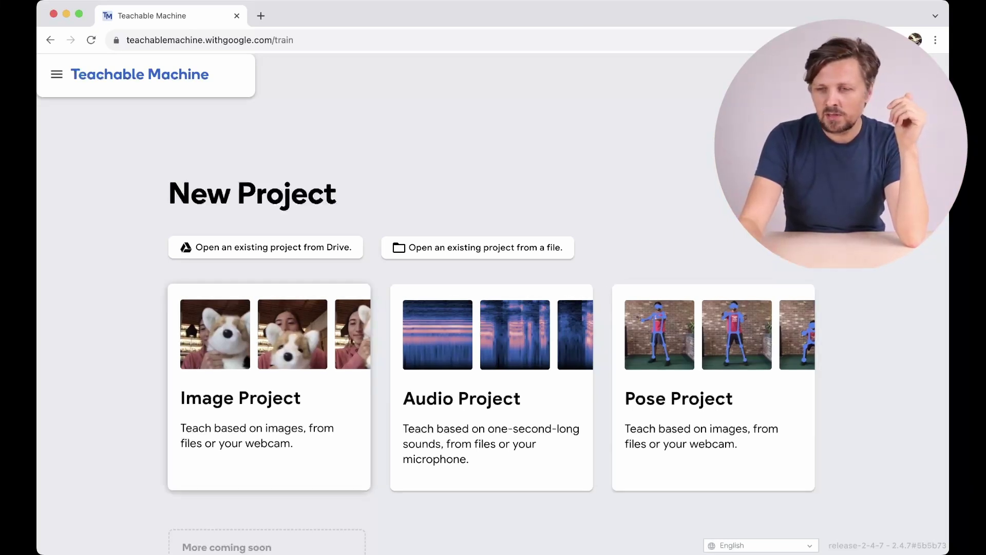
Create a new Image Project and bring the Class 1 webcam area into view
click(269, 386)
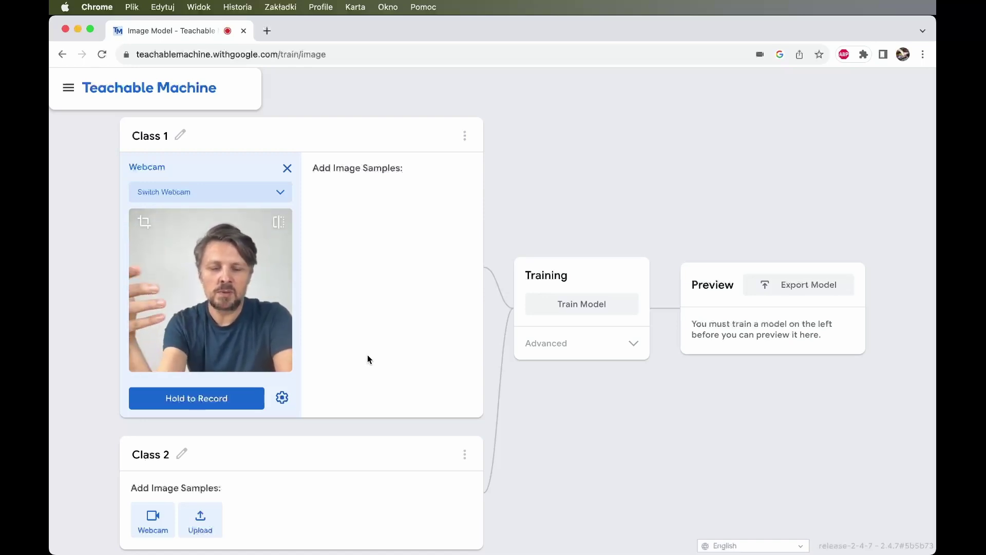
scroll(368, 356, down, 1)
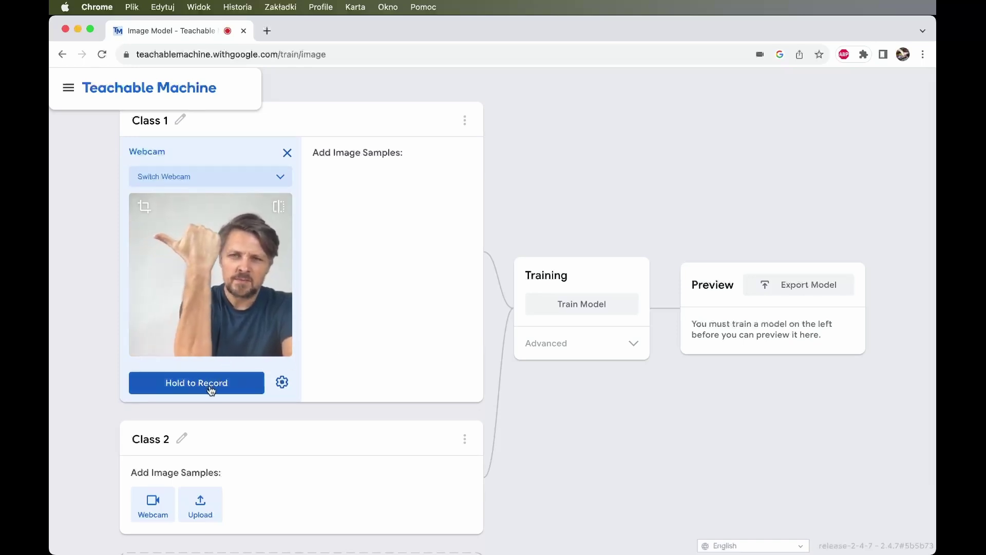
Record 47 webcam samples of a left-pointing thumb and rename Class 1 to 'LEFT'
drag(246, 388, 245, 388)
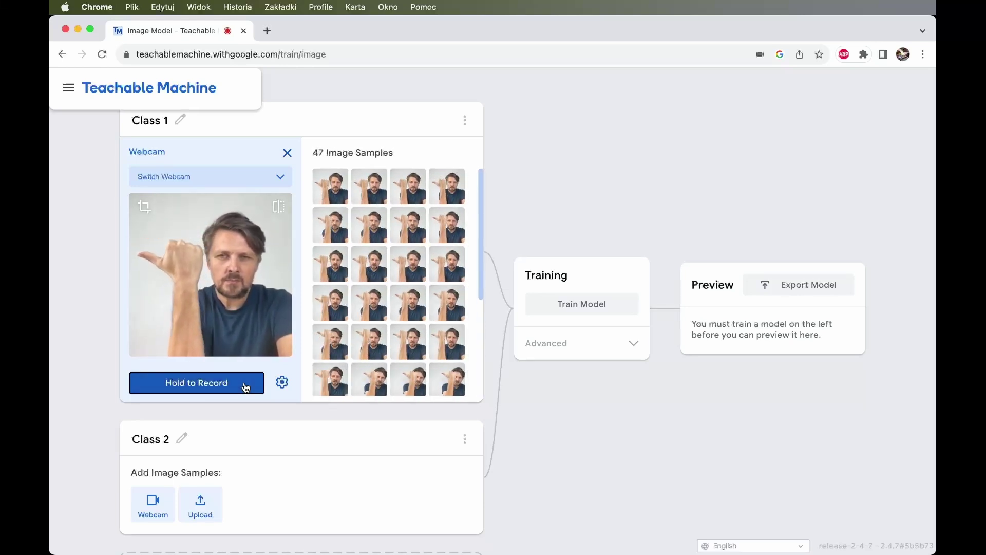
scroll(164, 284, up, 1)
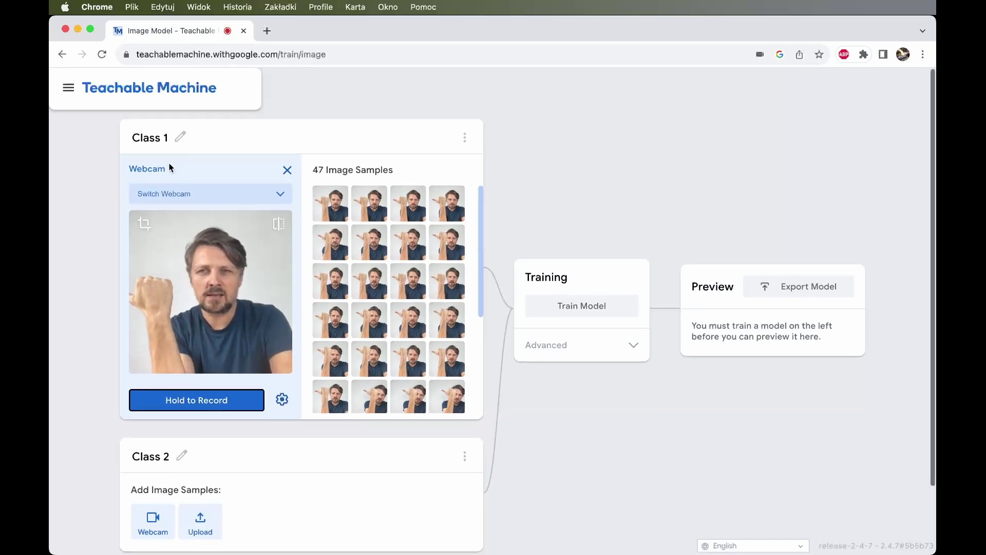
click(146, 137)
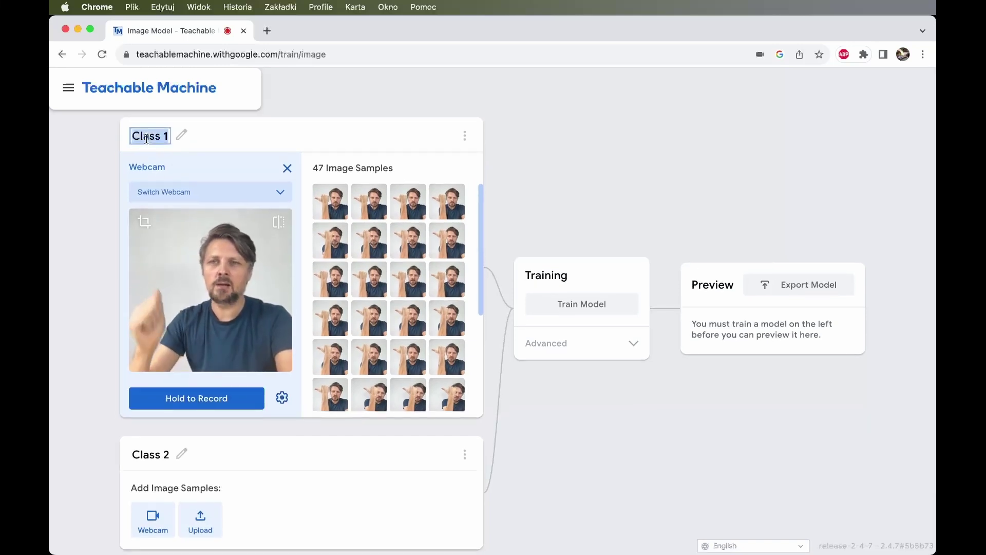
text(LEFT)
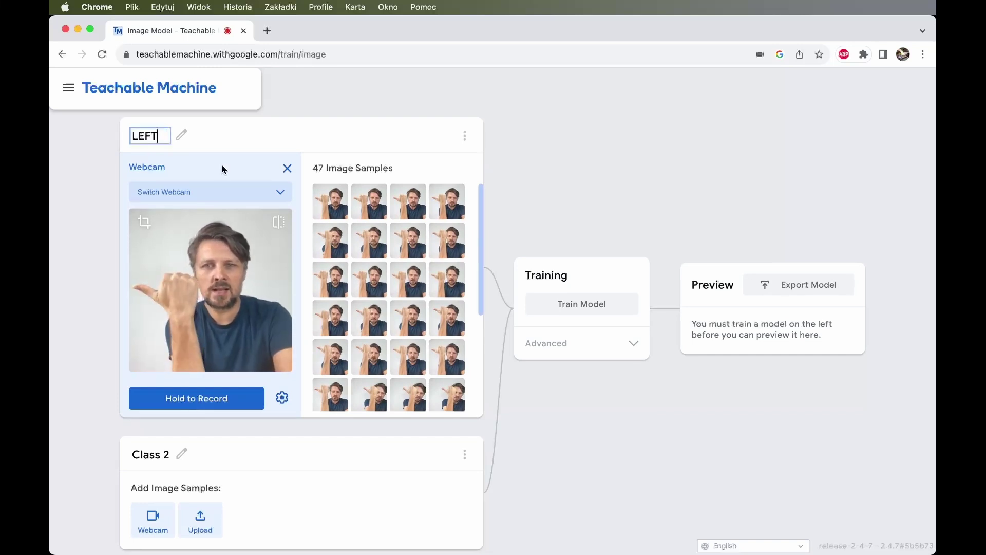
key(Return)
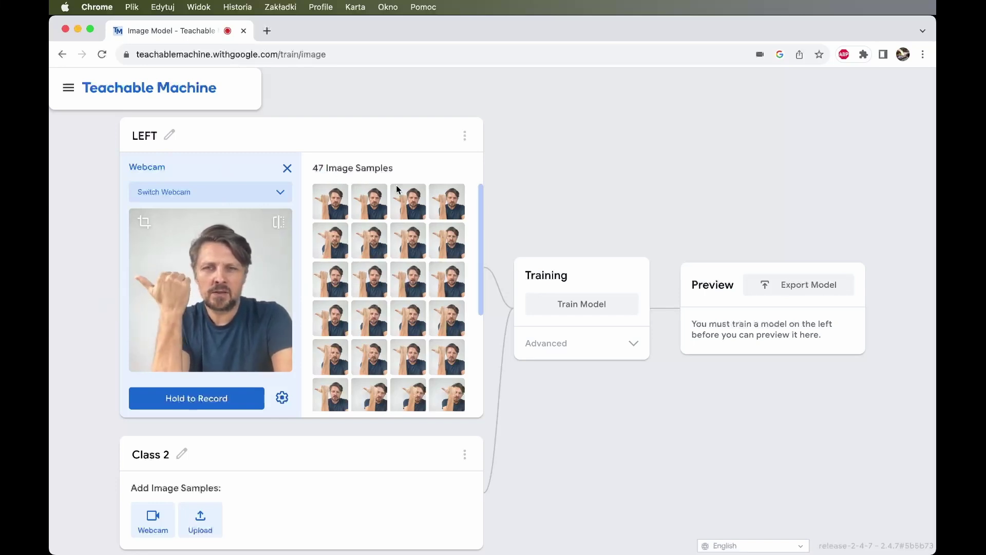
mouse_move(415, 195)
mouse_move(384, 293)
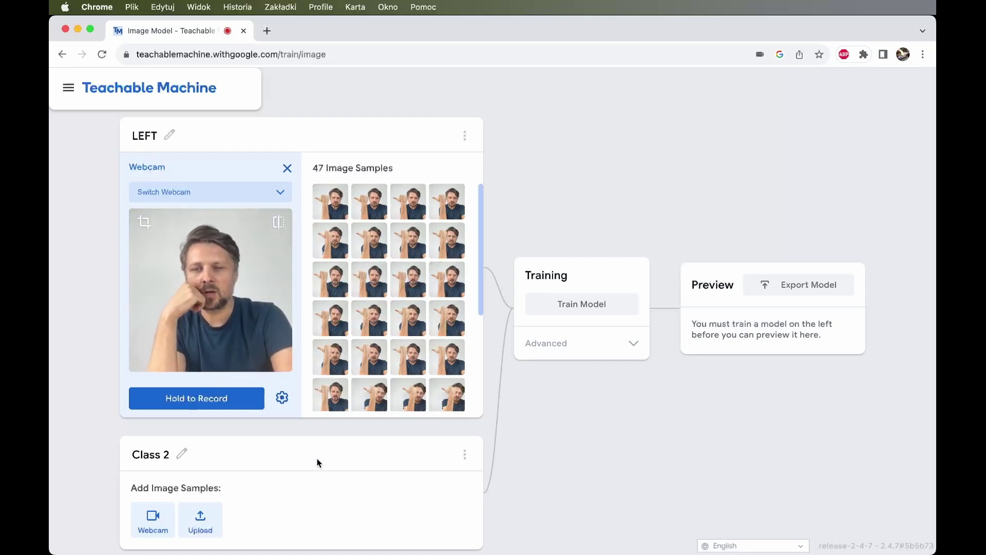
scroll(317, 462, down, 2)
scroll(317, 463, up, 2)
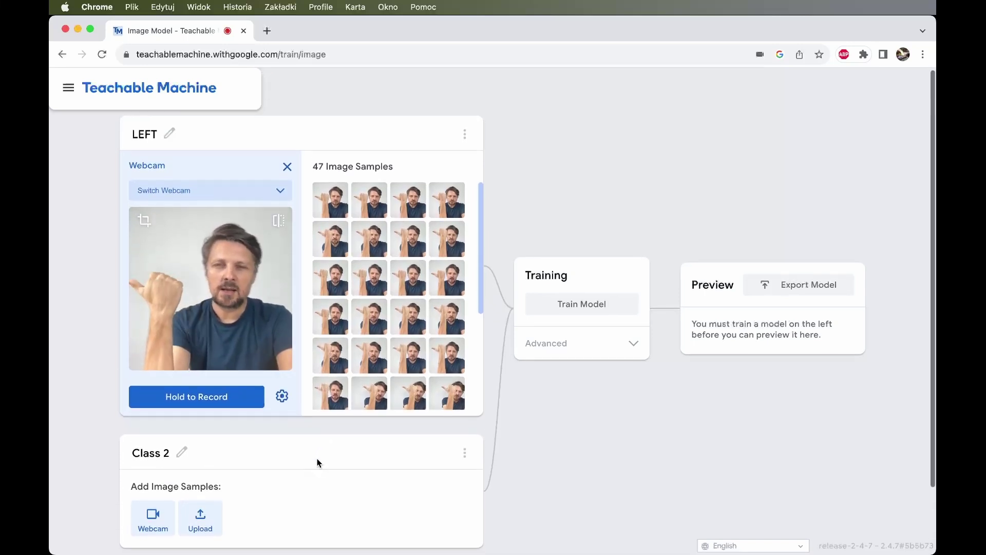
scroll(278, 486, down, 1)
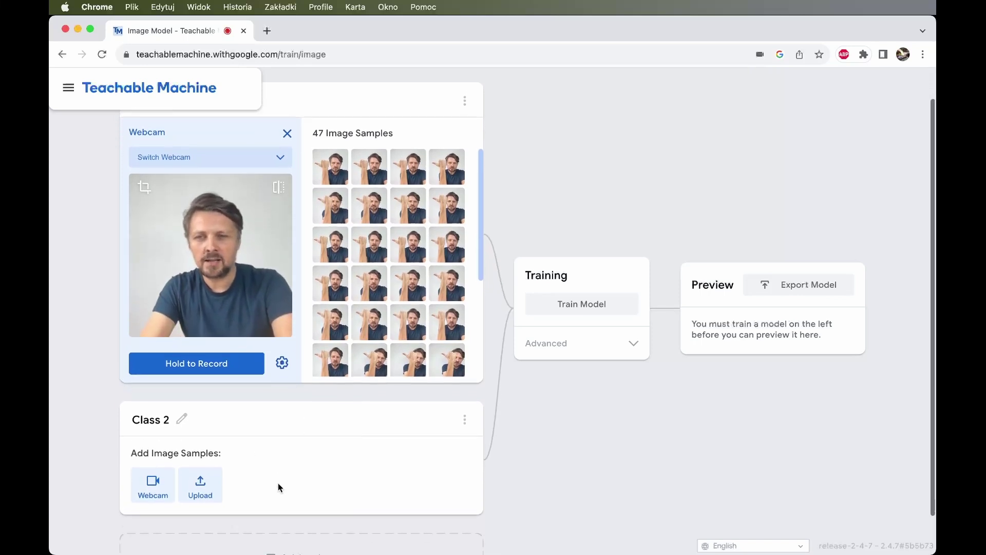
click(157, 475)
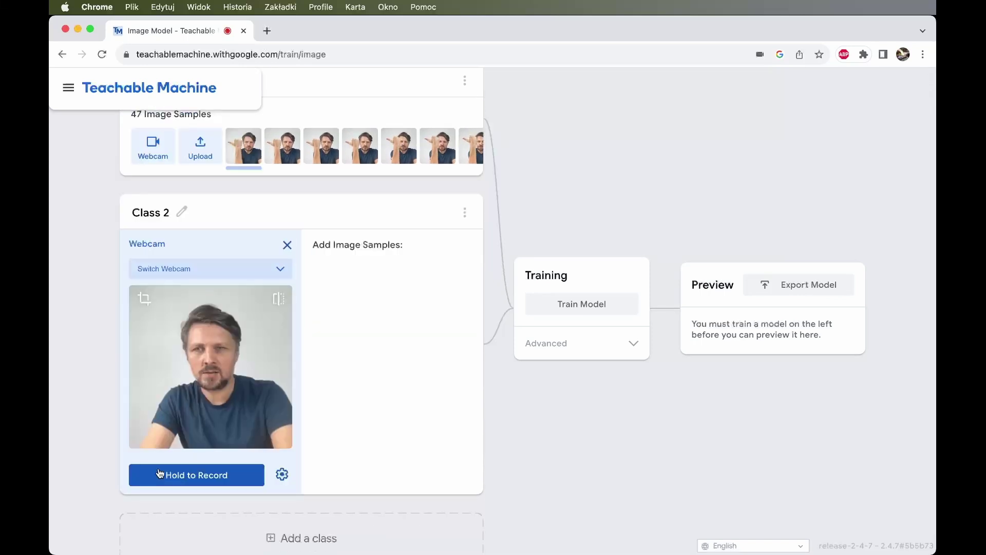
click(163, 213)
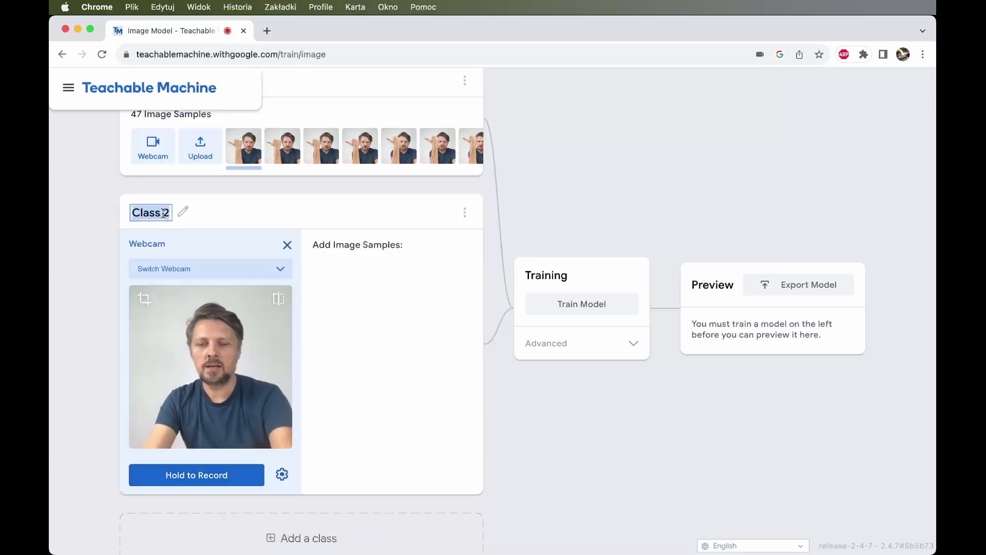
text(RIGH)
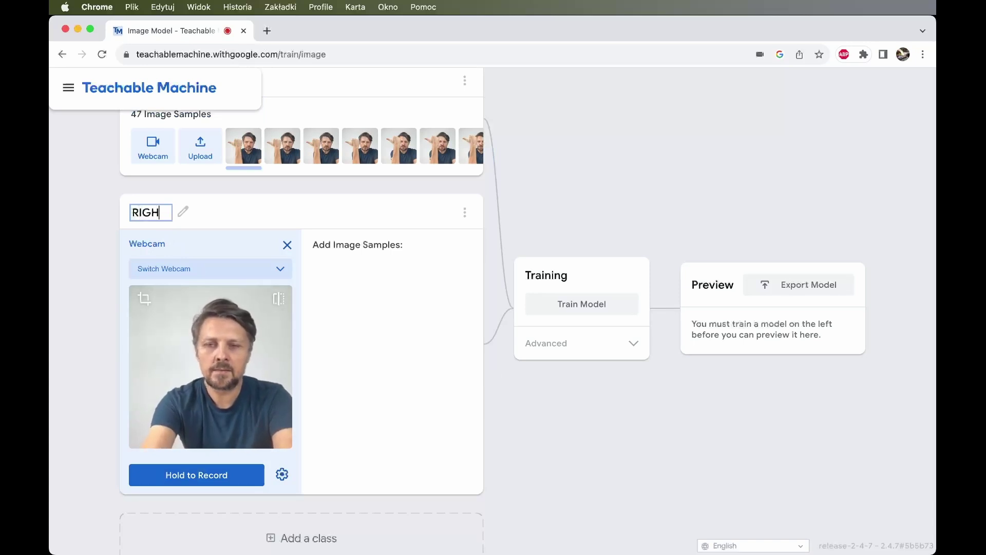
text(T)
click(337, 348)
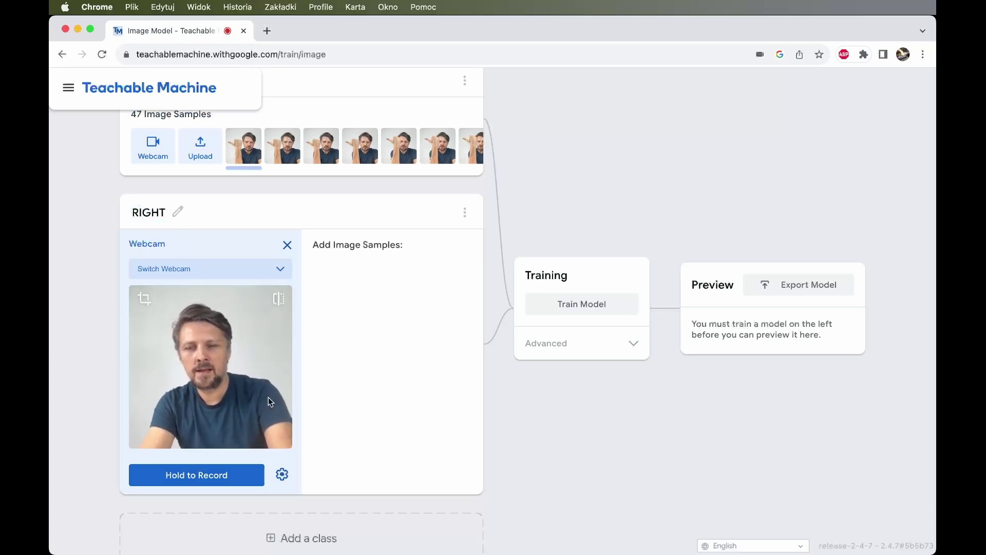
drag(231, 478, 231, 482)
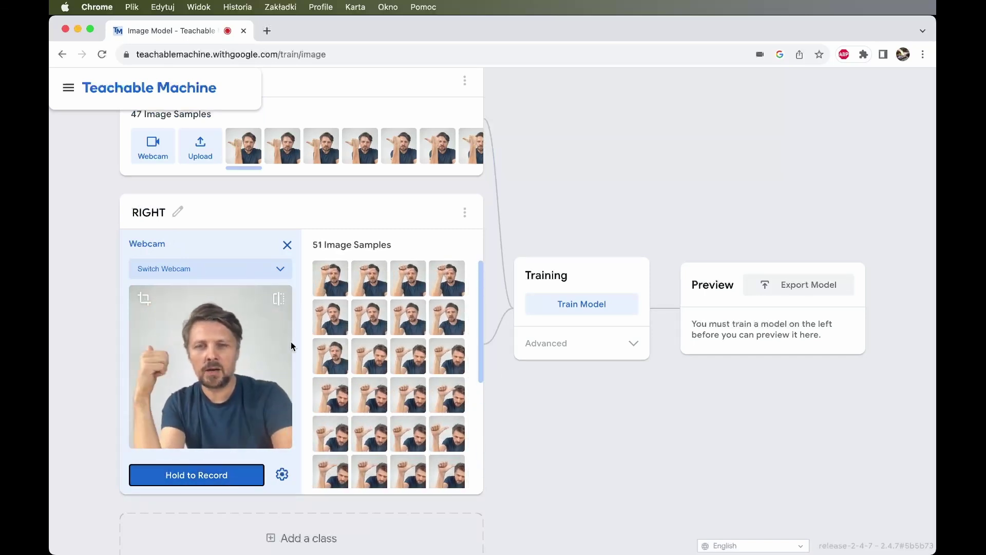
scroll(503, 292, up, 2)
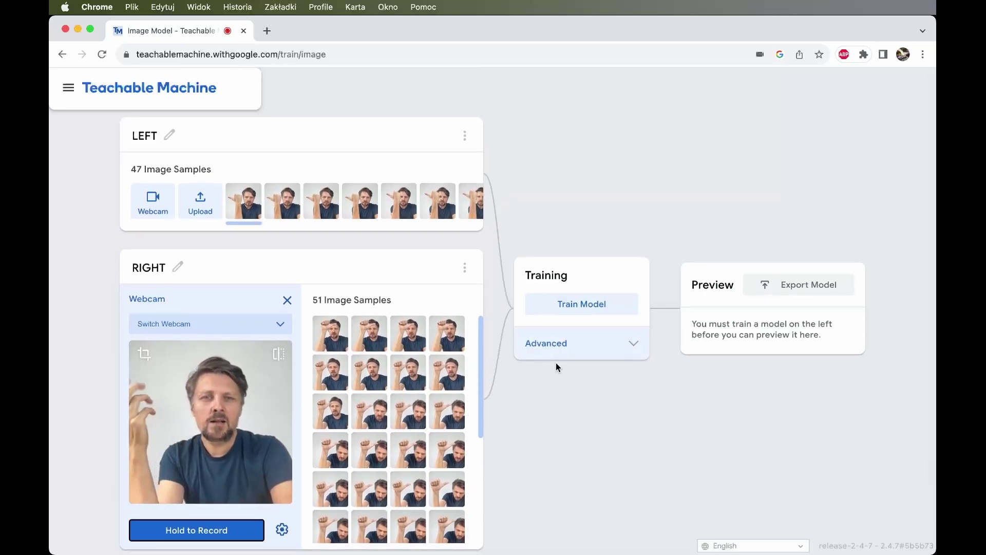
scroll(559, 361, down, 1)
scroll(559, 361, up, 1)
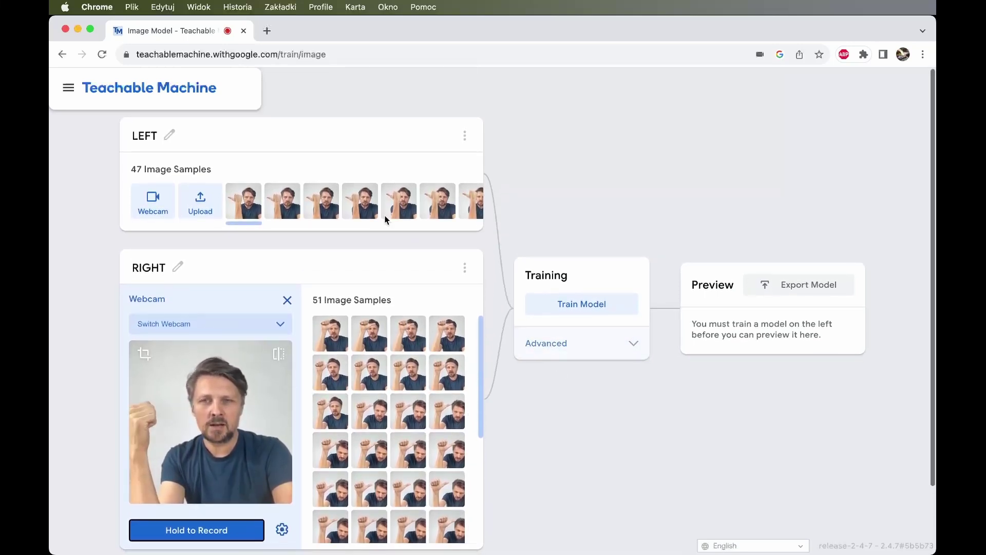
mouse_move(275, 208)
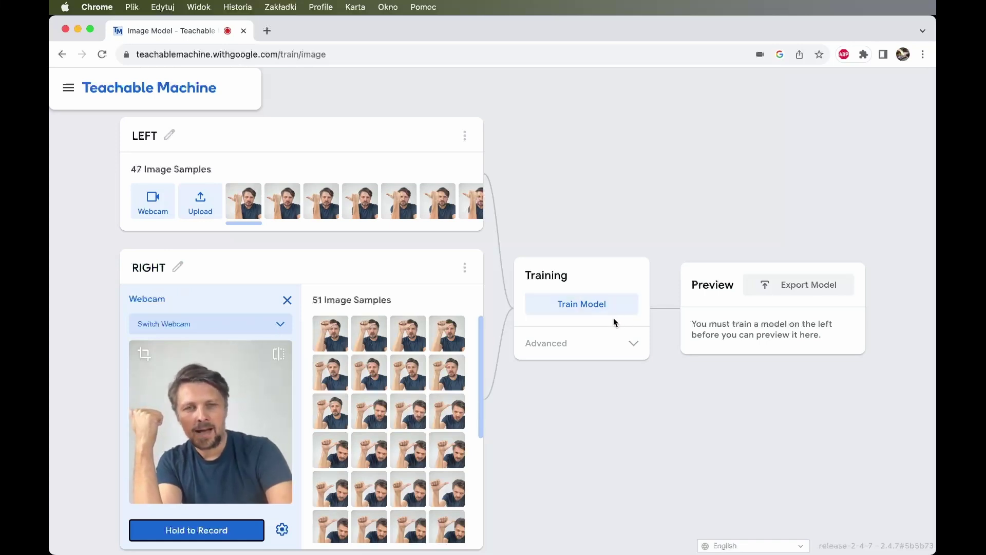
Train the model on the LEFT and RIGHT samples and check the live preview
click(583, 308)
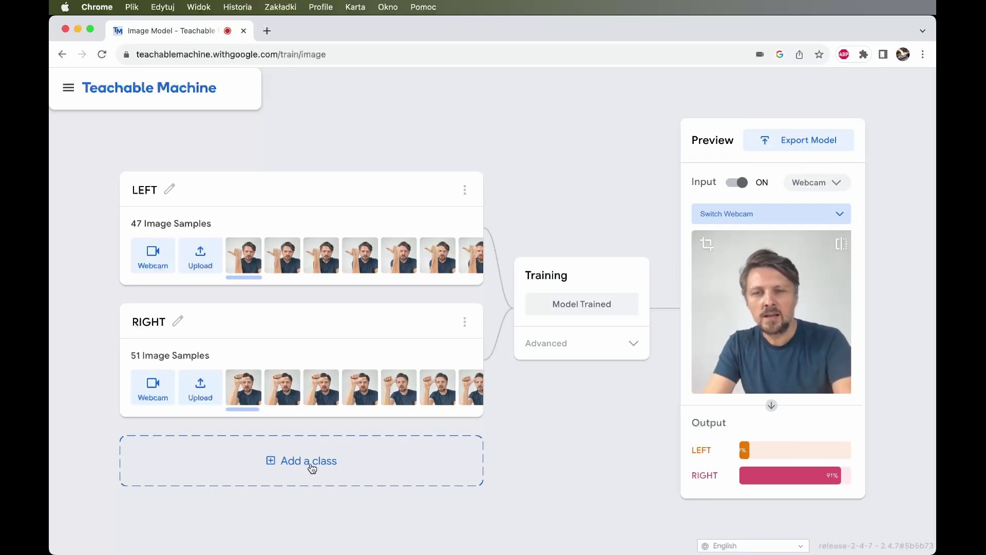
Add a third class and name it 'NOTHING'
click(312, 465)
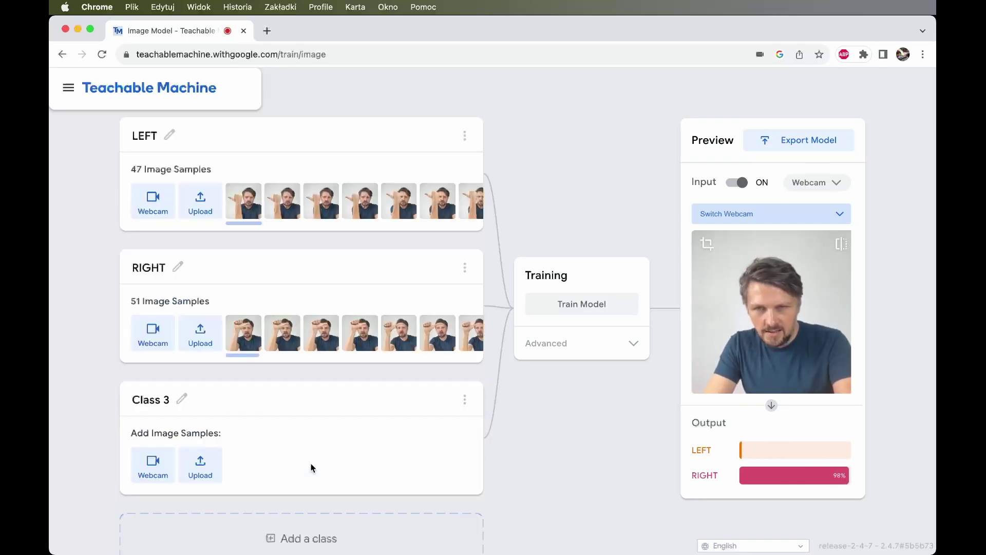
click(154, 380)
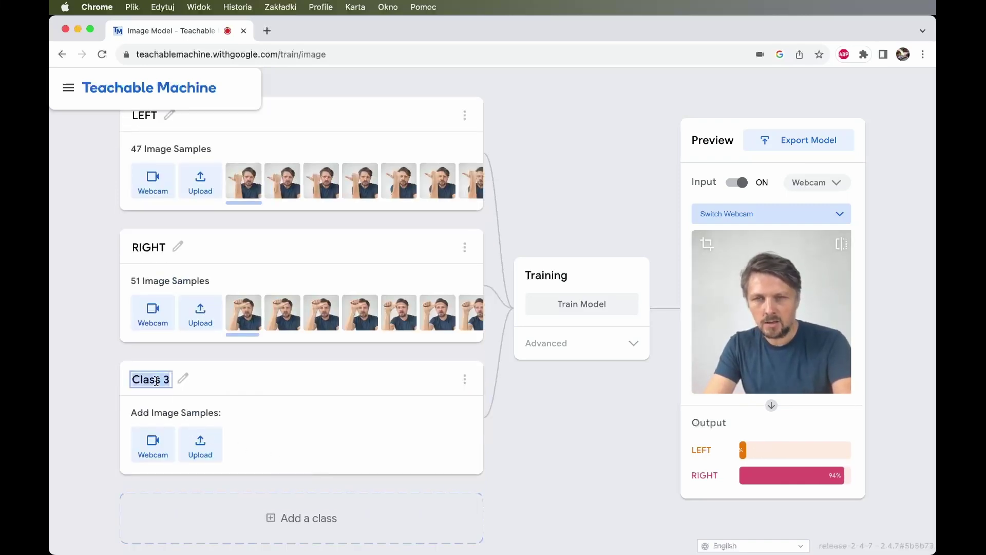
text(NOTHING)
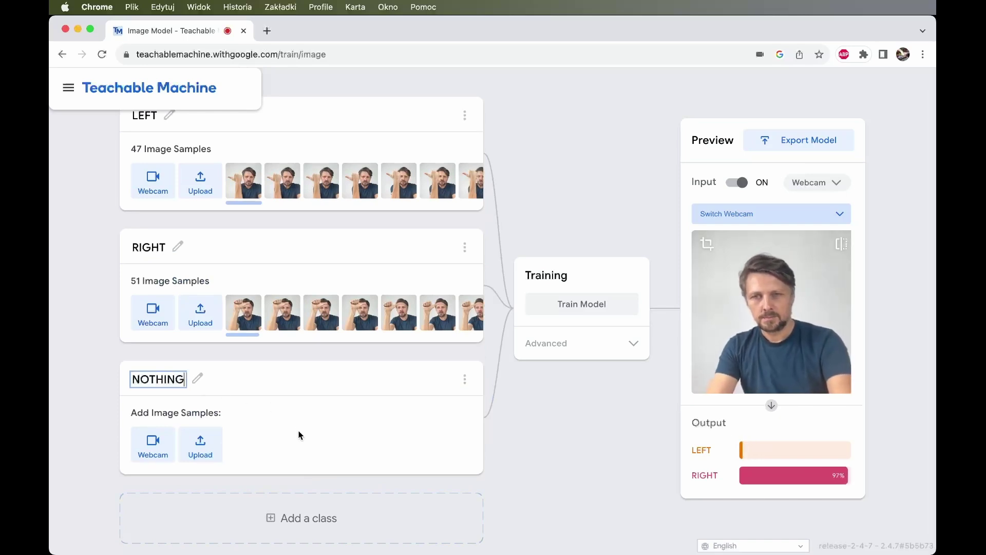
key(Return)
Record 32 webcam samples of a neutral pose for the NOTHING class
click(156, 446)
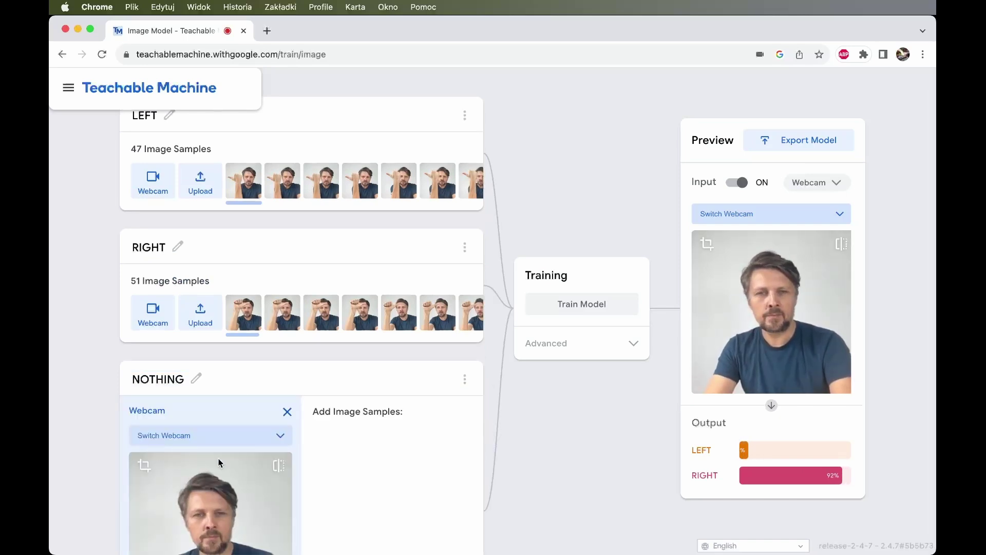
scroll(319, 478, down, 2)
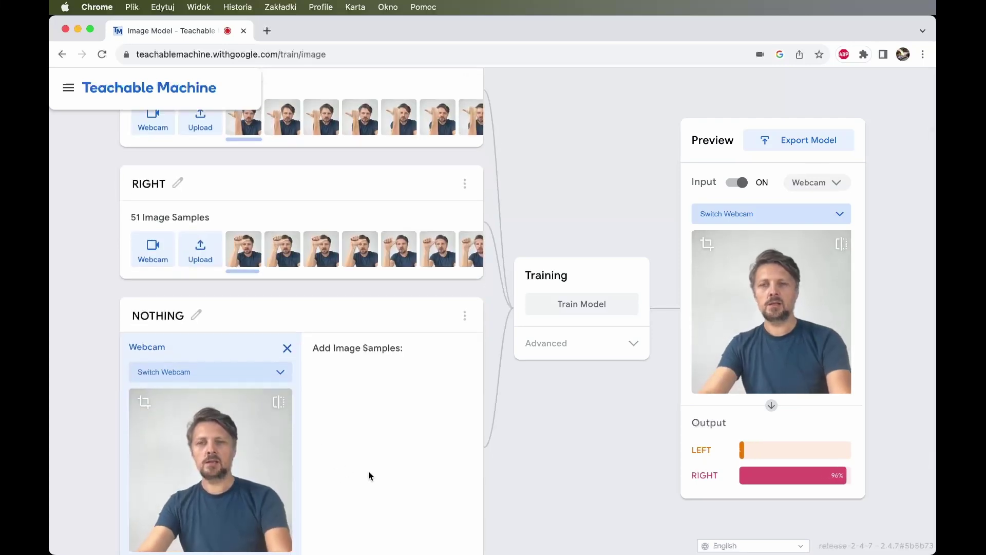
scroll(368, 471, down, 2)
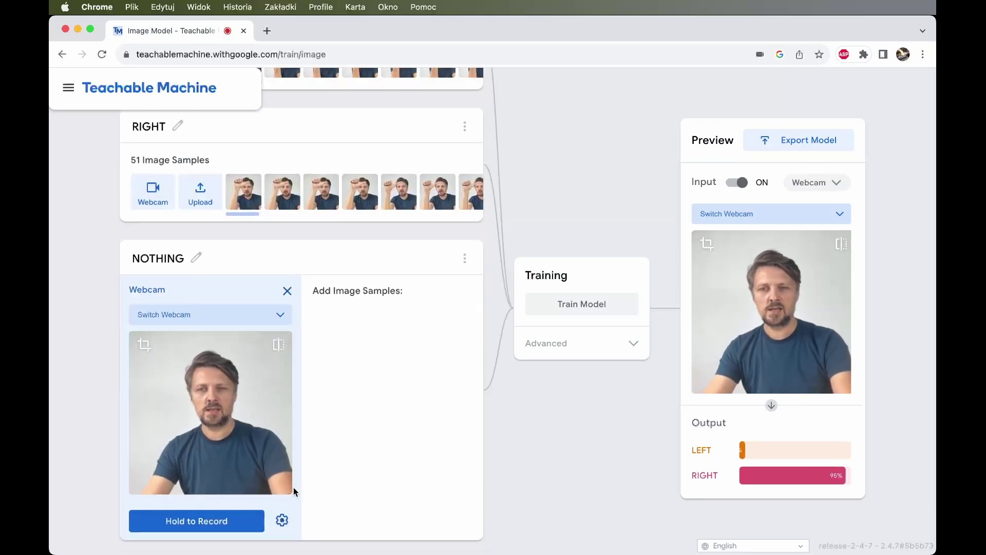
drag(191, 527, 191, 528)
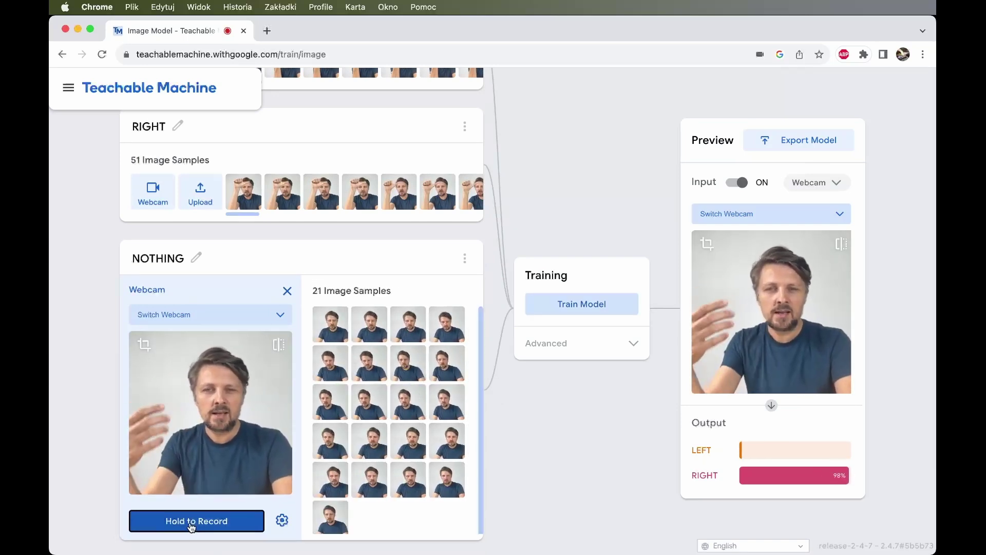
drag(191, 528, 192, 528)
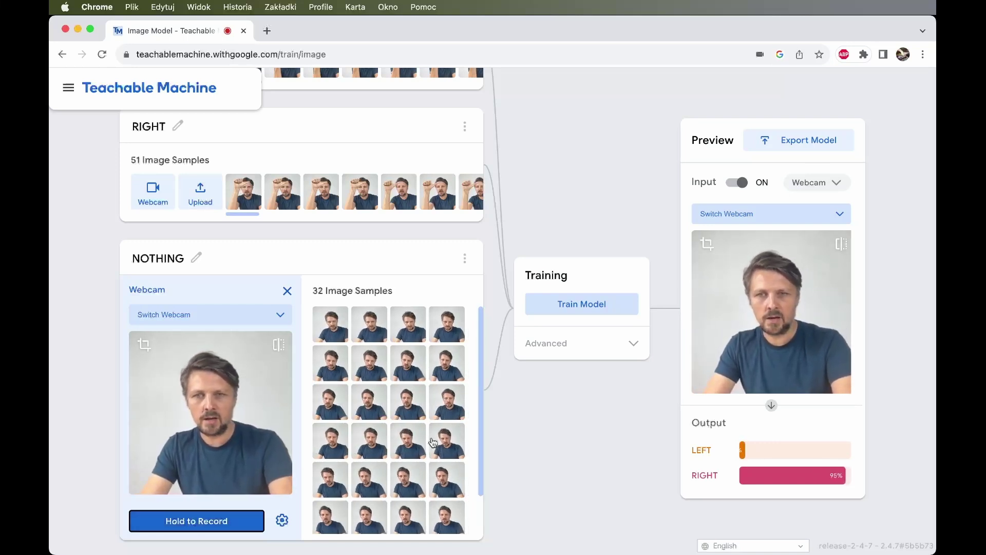
Retrain the model with the LEFT, RIGHT and NOTHING classes
click(578, 304)
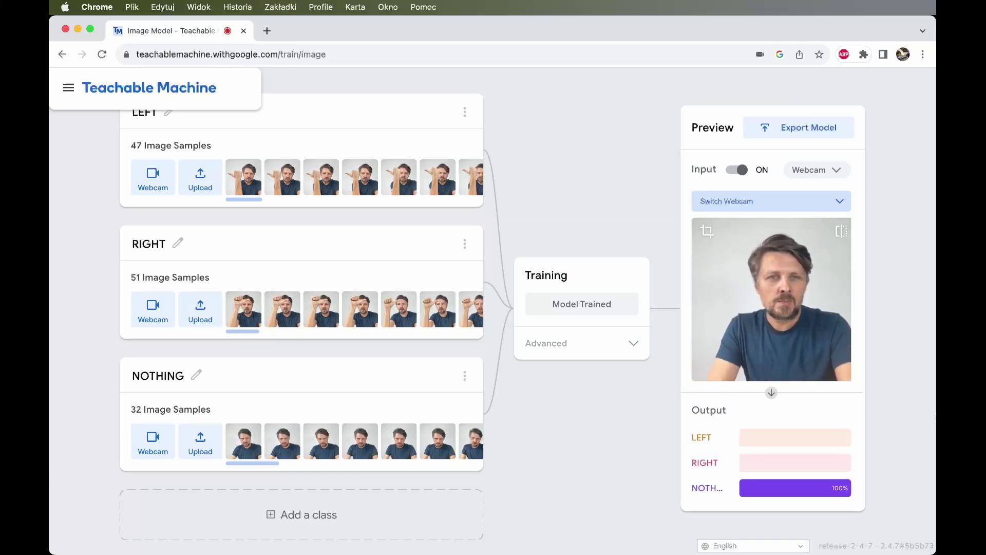
Upload the model as a TensorFlow.js cloud model and select its shareable link
click(786, 133)
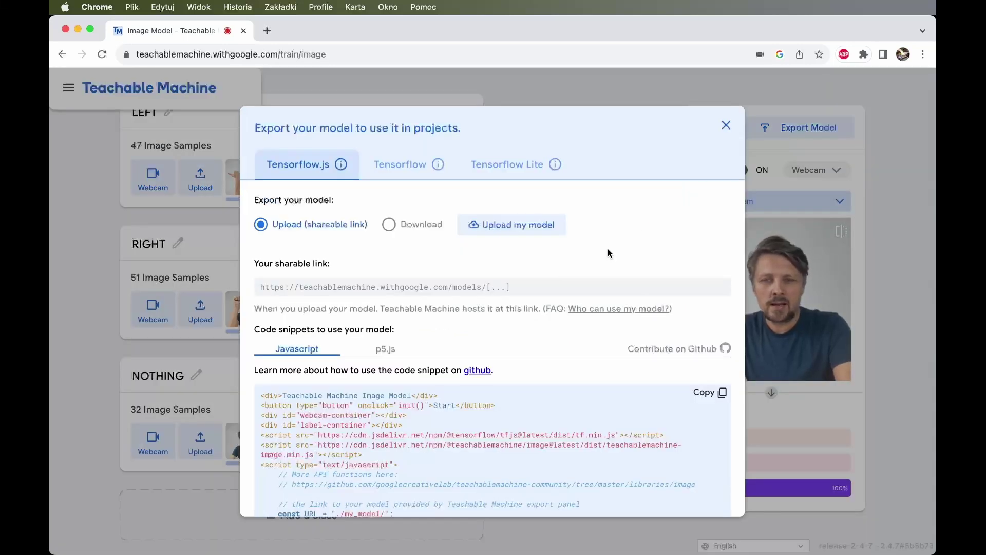
click(505, 228)
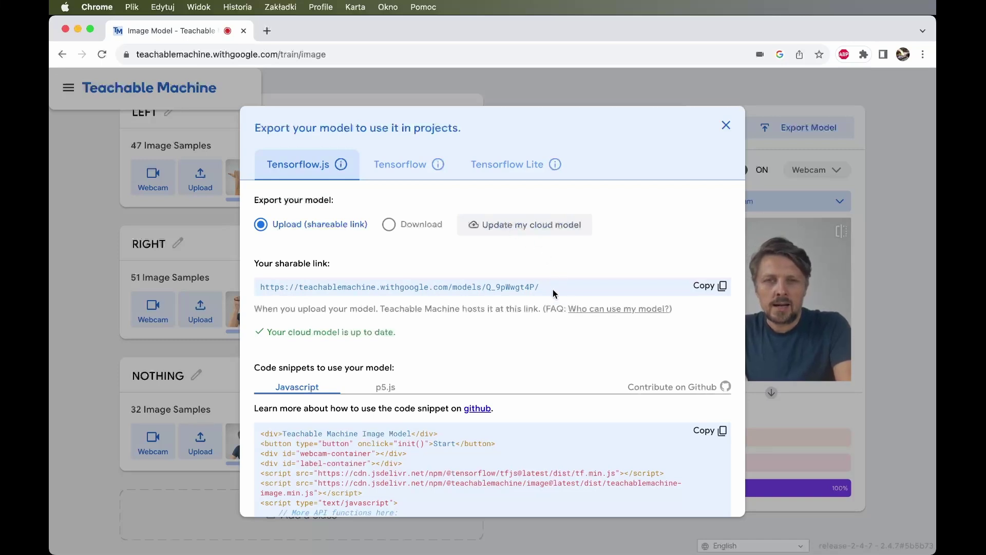
drag(548, 288, 241, 287)
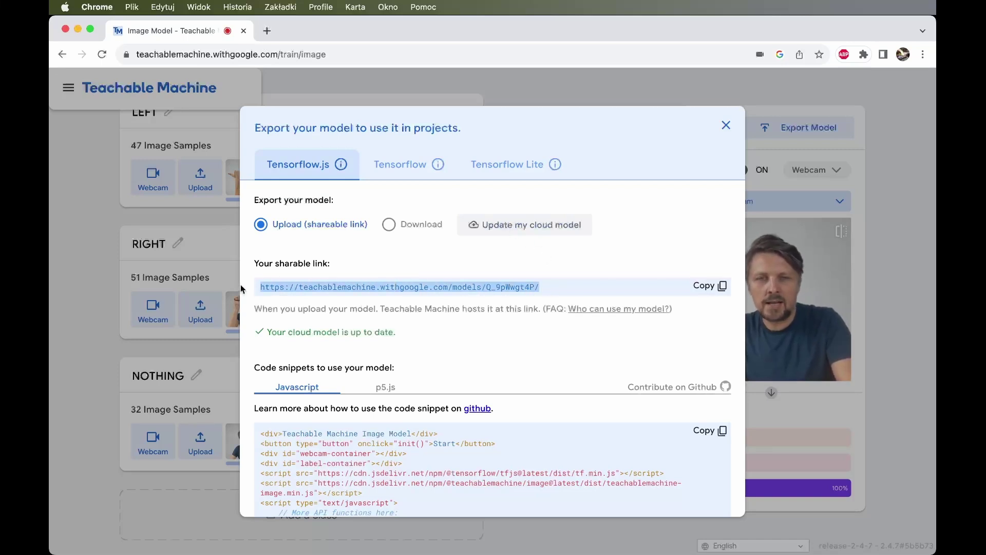